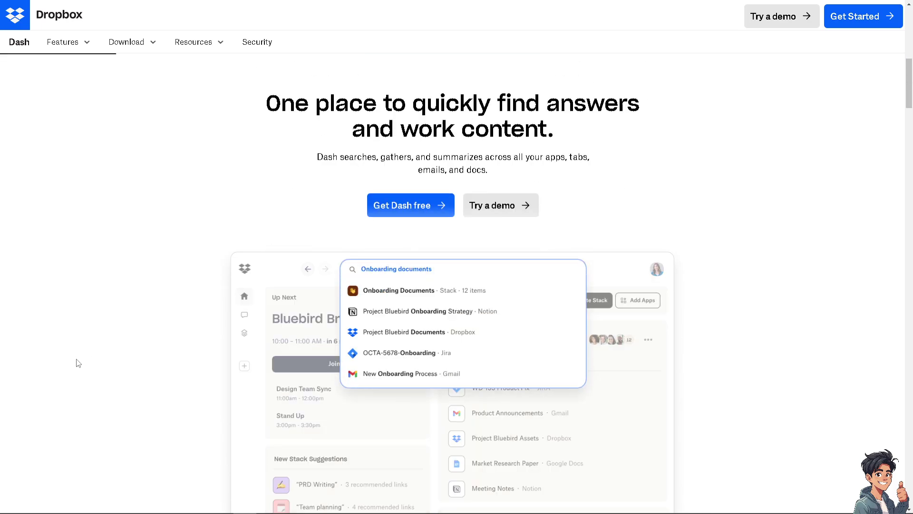
pyautogui.scroll(-3, 78, 366)
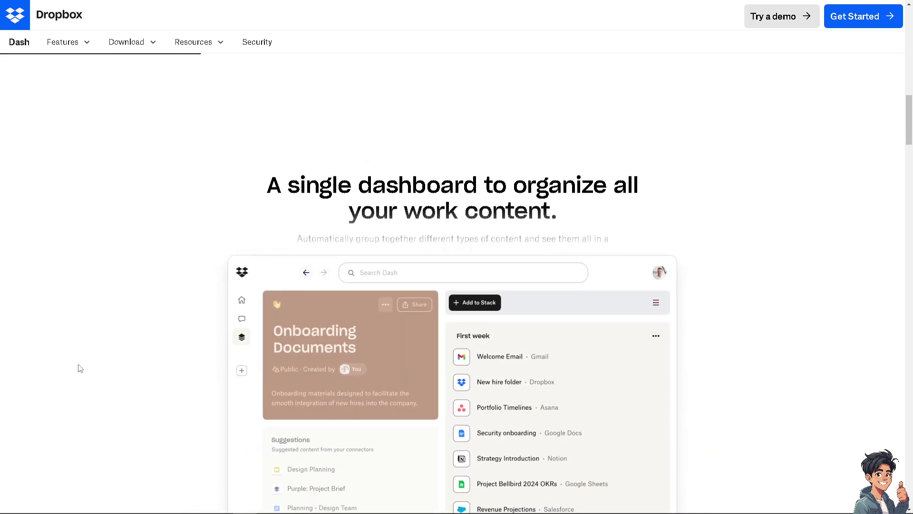
pyautogui.scroll(-2, 80, 368)
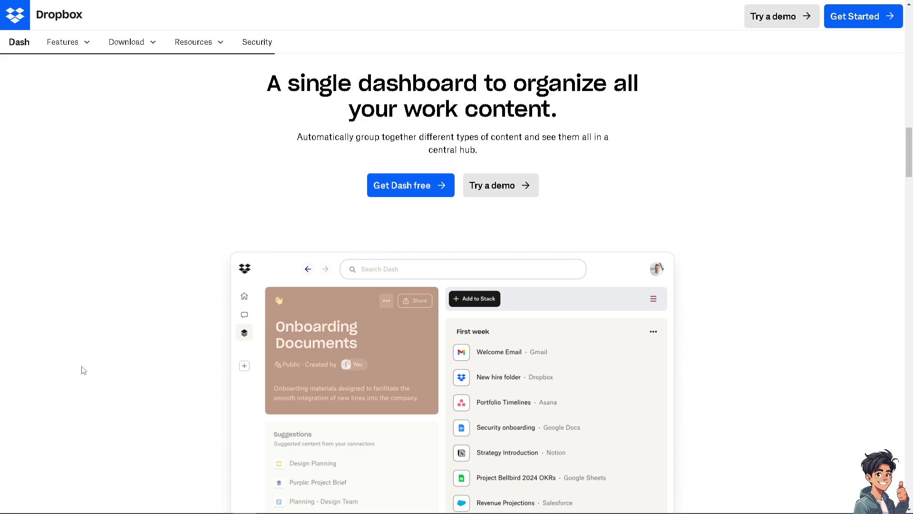
pyautogui.scroll(-2, 85, 372)
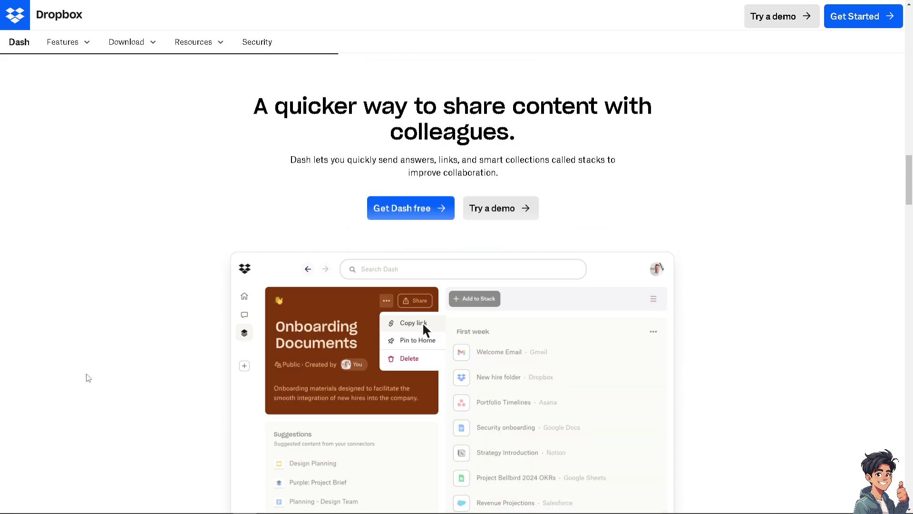
pyautogui.scroll(-3, 86, 378)
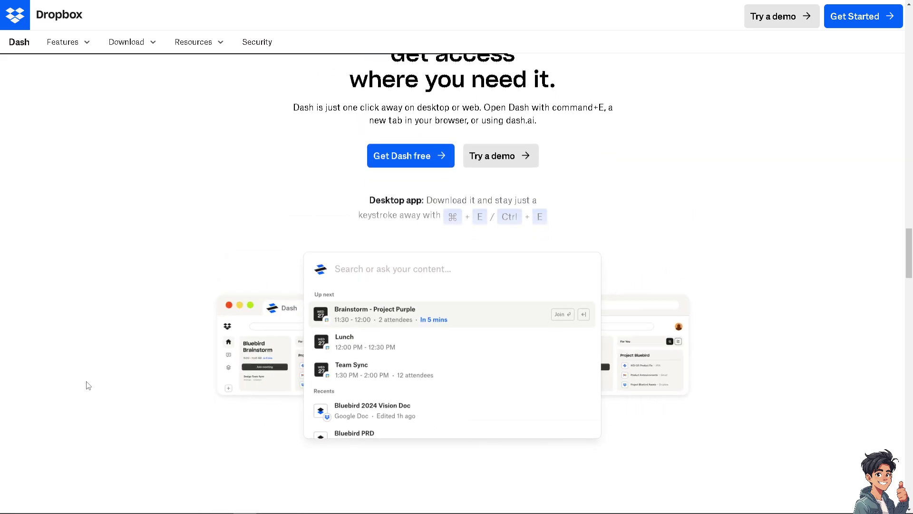
pyautogui.scroll(-2, 86, 386)
pyautogui.scroll(-2, 86, 386)
pyautogui.scroll(-2, 87, 387)
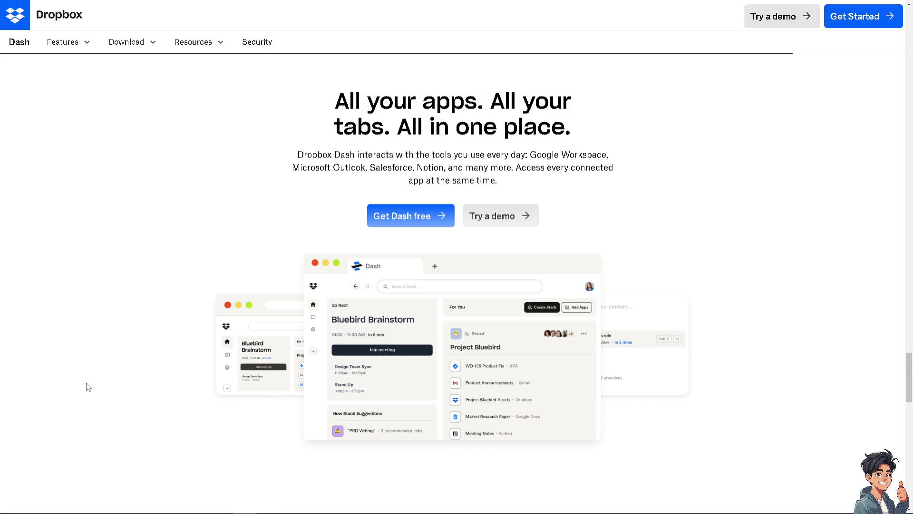
pyautogui.scroll(-2, 86, 386)
pyautogui.scroll(-3, 86, 385)
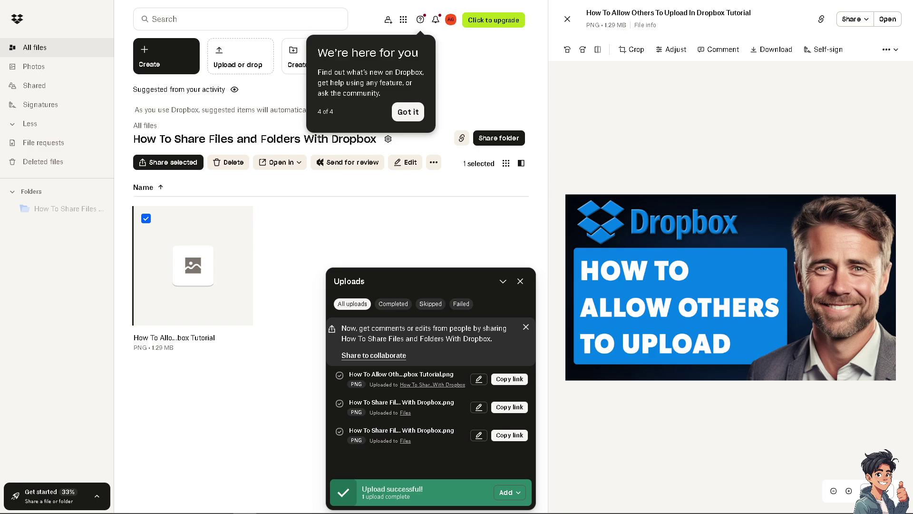
# - Create the folder 'How To Allow Others To Upload In Dropbox Tutorial' with automation enabled
pyautogui.click(409, 111)
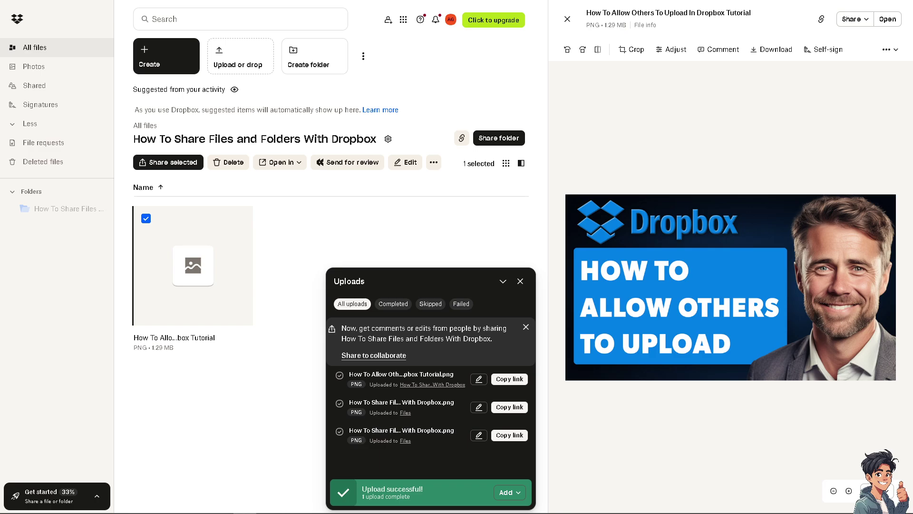
pyautogui.click(318, 67)
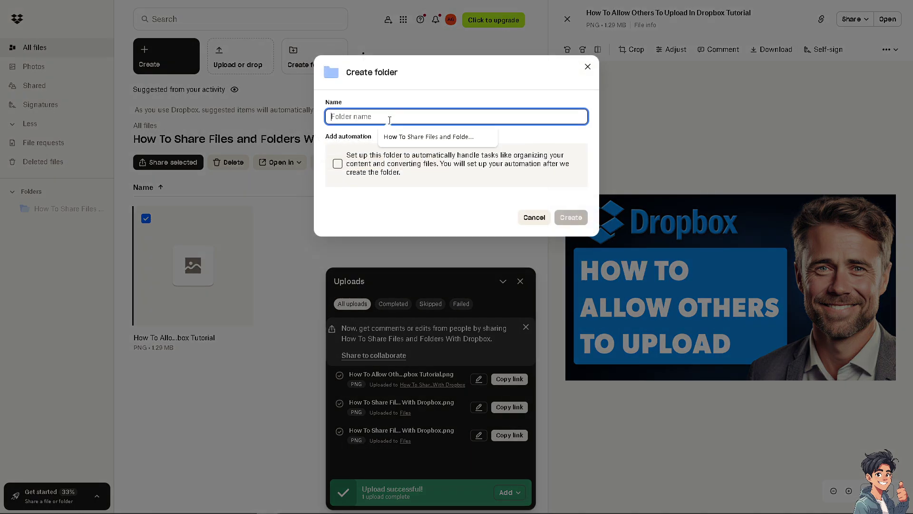
pyautogui.write('How To Allow Others To Upload In Dropbox Tutorial')
pyautogui.click(338, 163)
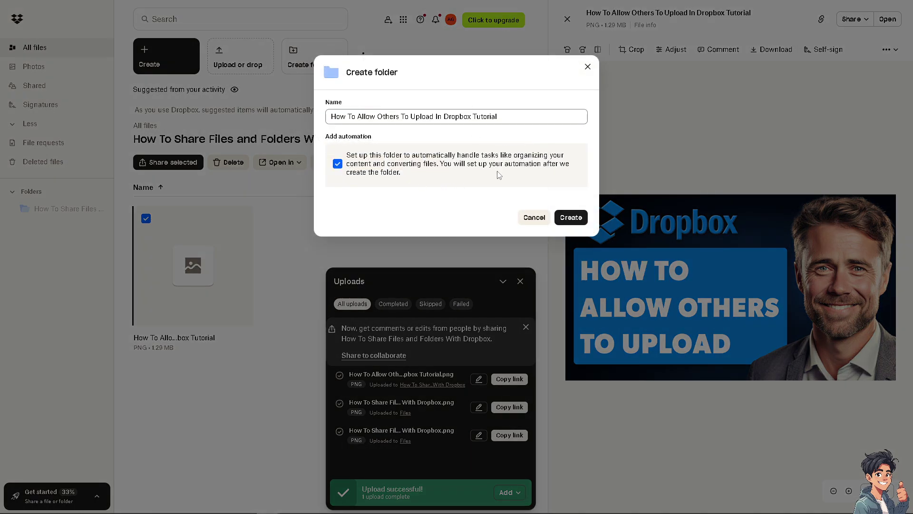
pyautogui.click(567, 217)
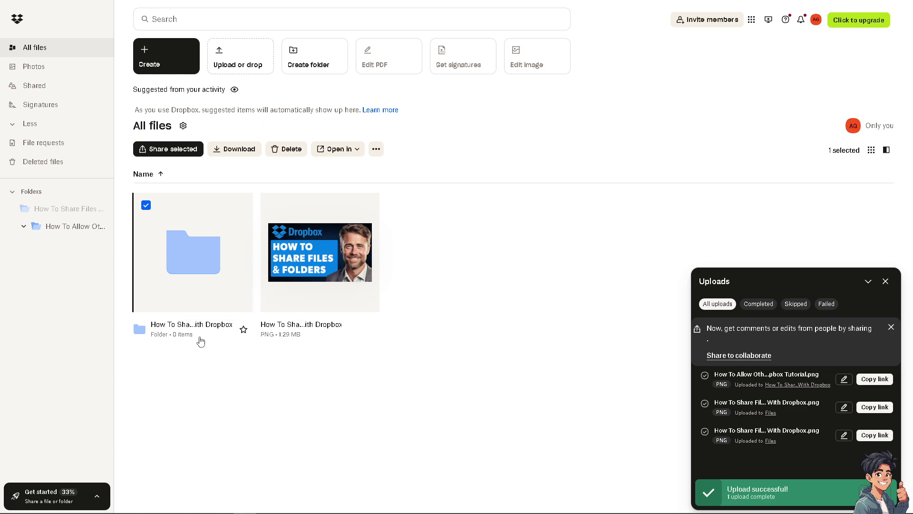
pyautogui.moveTo(239, 209)
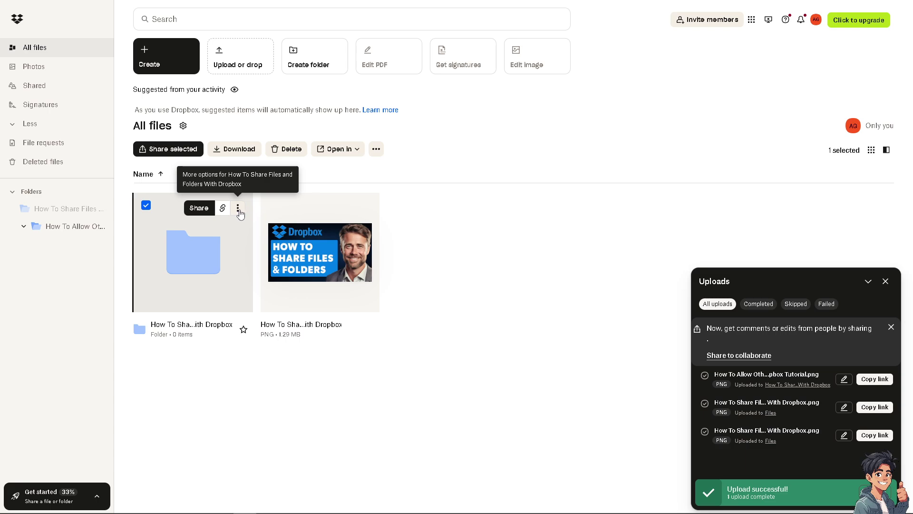
# - Request files for the 'How To Share Files and Folders With Dropbox' folder from its options menu
pyautogui.click(238, 209)
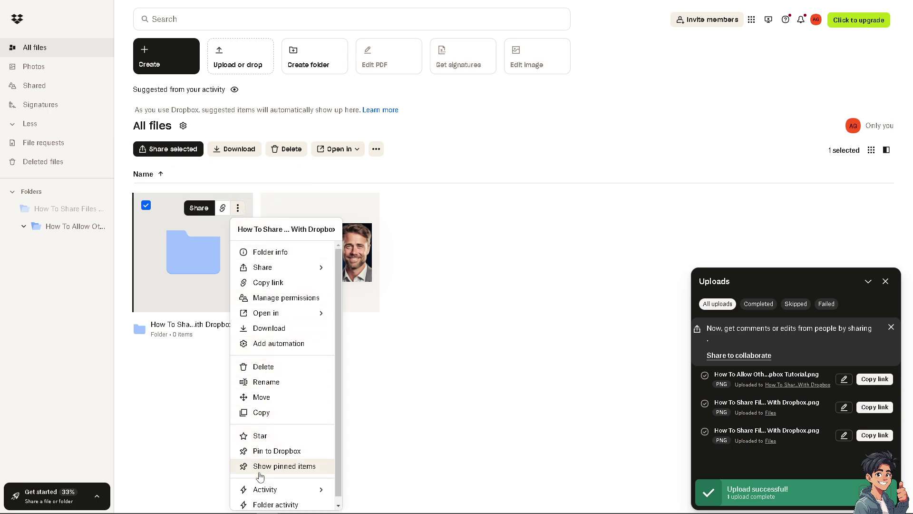
pyautogui.moveTo(279, 490)
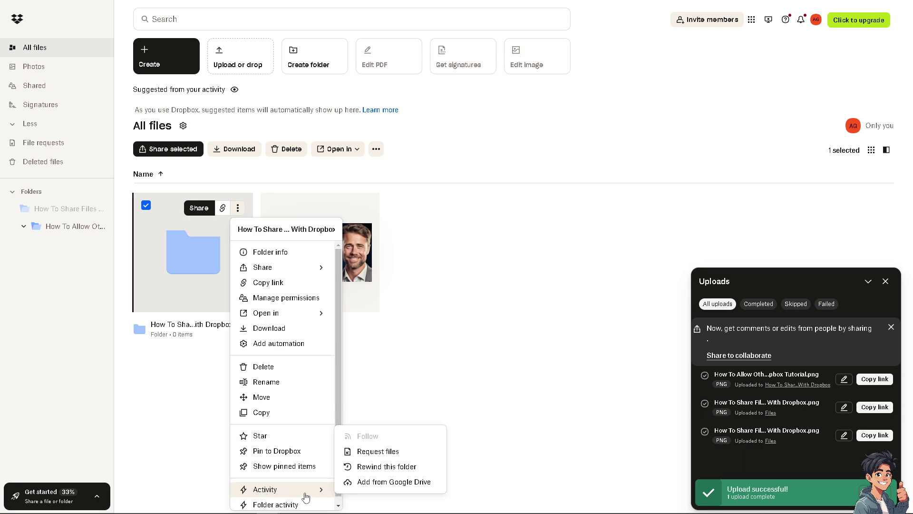
pyautogui.click(389, 421)
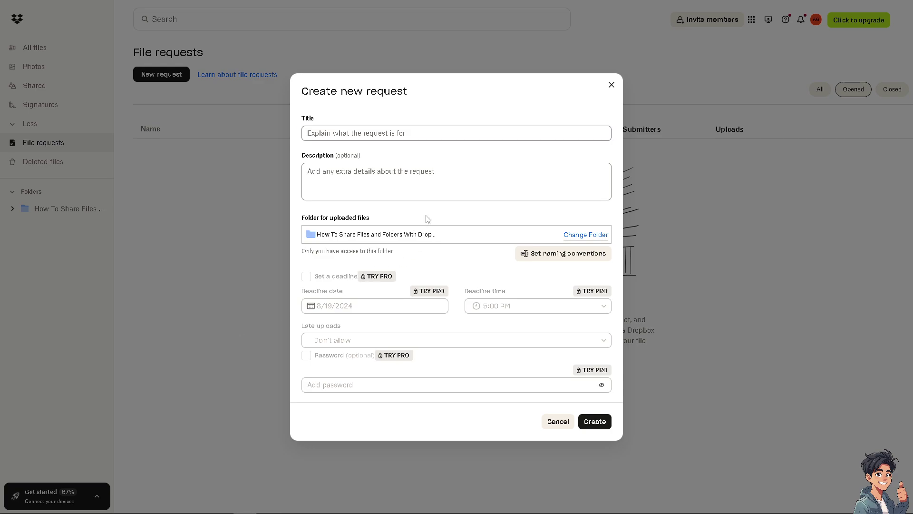
# - Fill the request's title and description with 'How To Allow Others To Upload In Dropbox Tutorial'
pyautogui.click(430, 188)
pyautogui.click(403, 133)
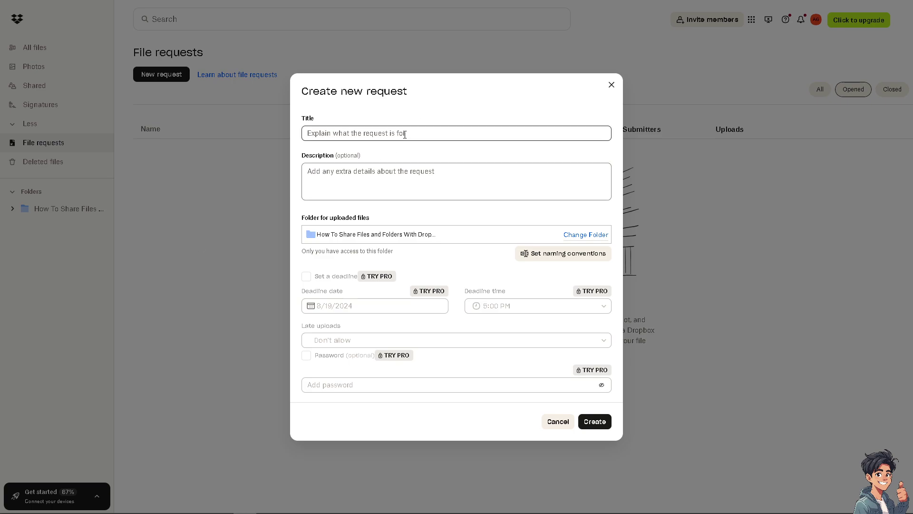
pyautogui.write('How To Allow Others To Upload In Dropbox Tutorial')
pyautogui.click(395, 172)
pyautogui.write('How To Allow Others To Upload In Dropbox Tutorial')
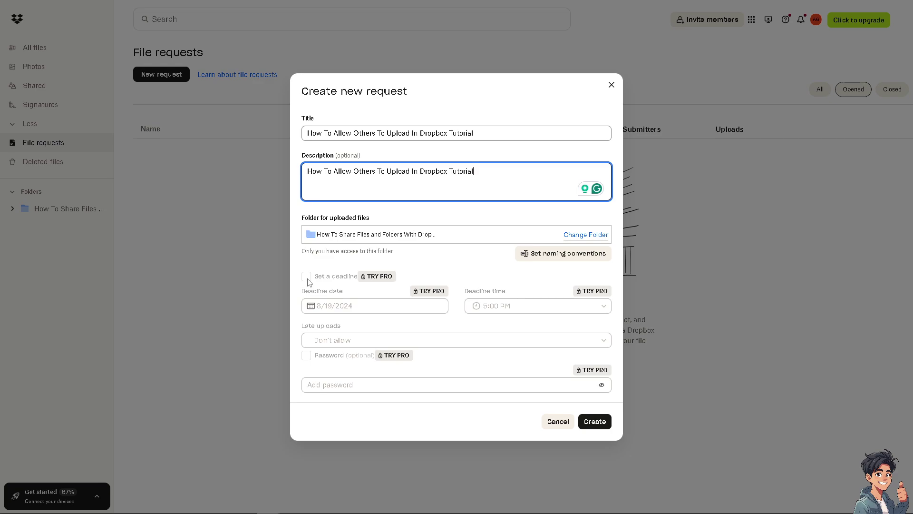
pyautogui.moveTo(376, 277)
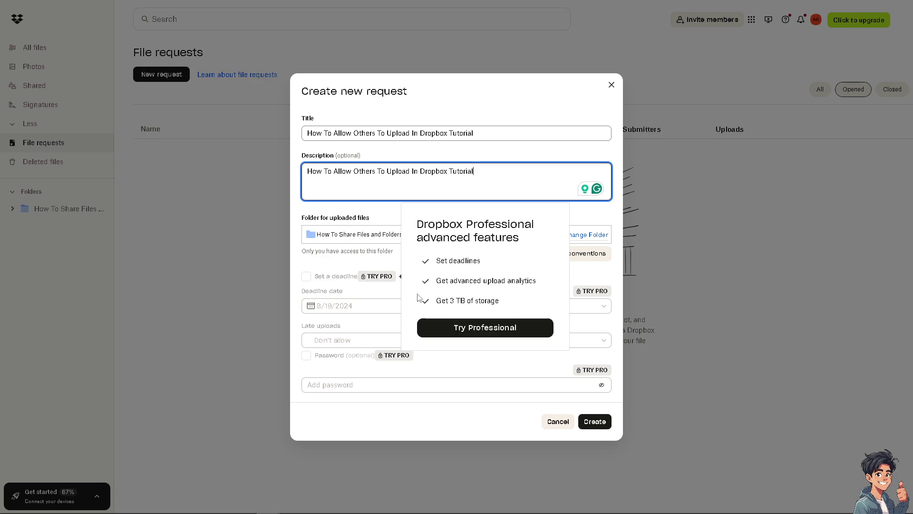
# - Dismiss the Professional features popover to reach the empty tutorial subfolder
pyautogui.click(448, 330)
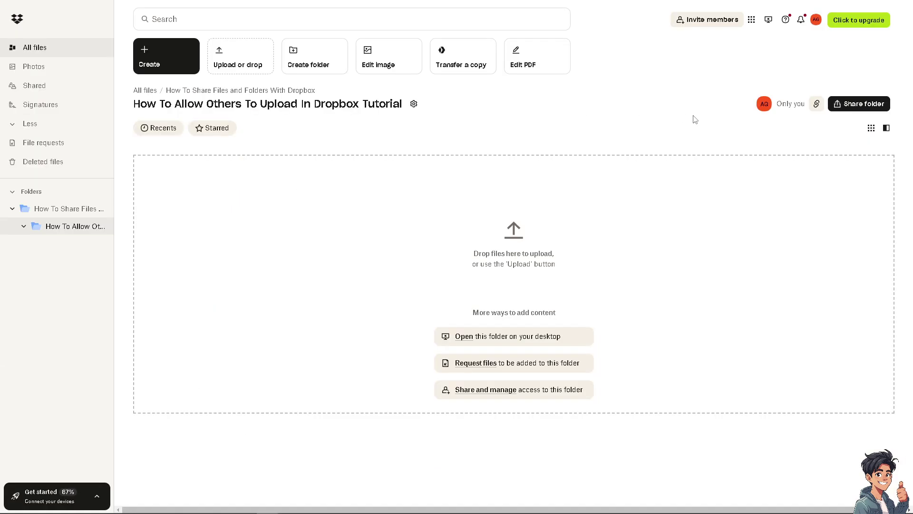
# - Copy the tutorial subfolder's edit link and start a file request that uploads into it
pyautogui.click(817, 106)
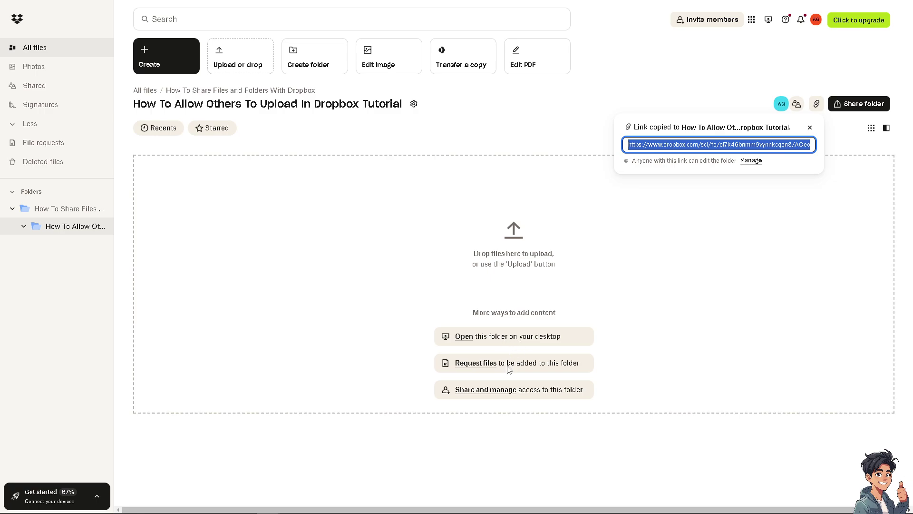
pyautogui.click(475, 366)
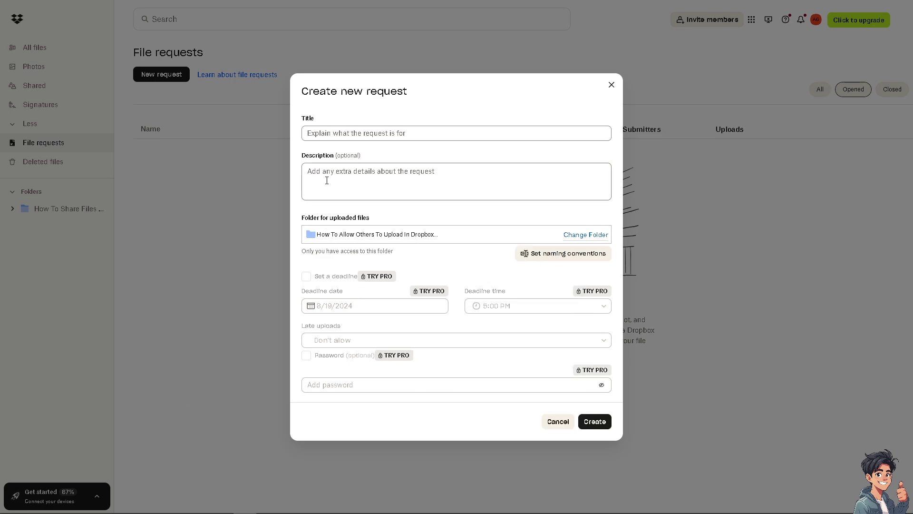
# - Cancel the new file request so the tutorial PNG can be viewed
pyautogui.click(612, 84)
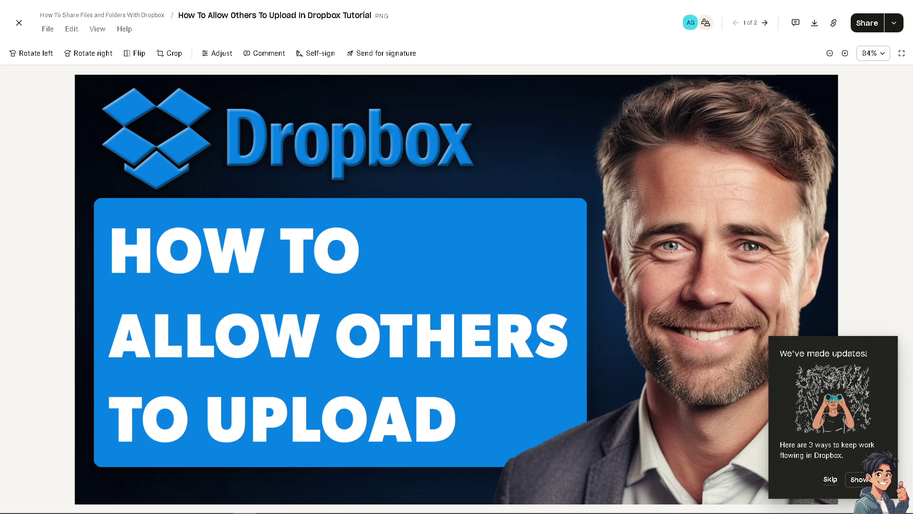
# - Copy a view-only link to the tutorial PNG, then close the confirmation and updates popup
pyautogui.click(833, 25)
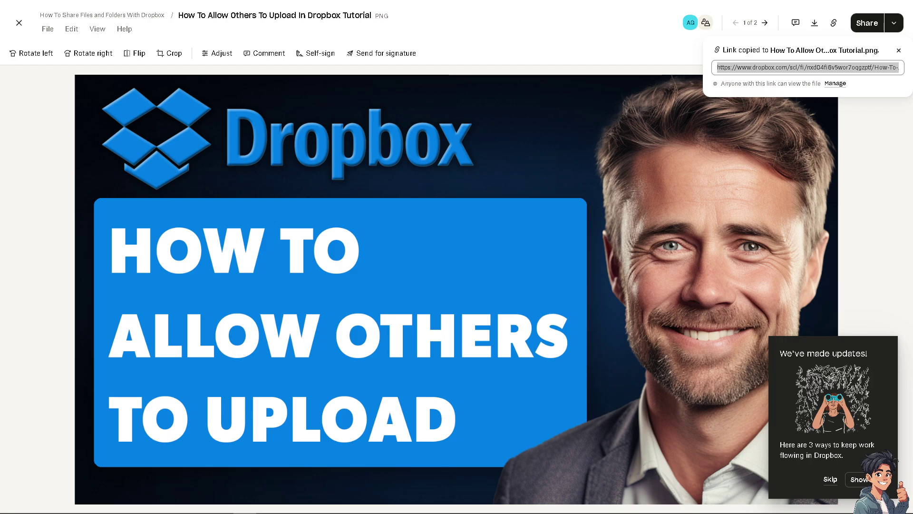
pyautogui.click(46, 142)
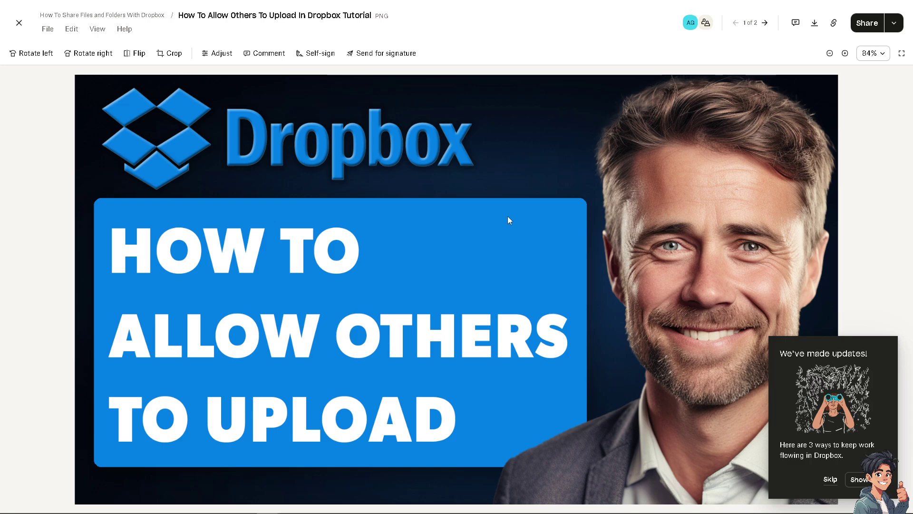
pyautogui.click(830, 479)
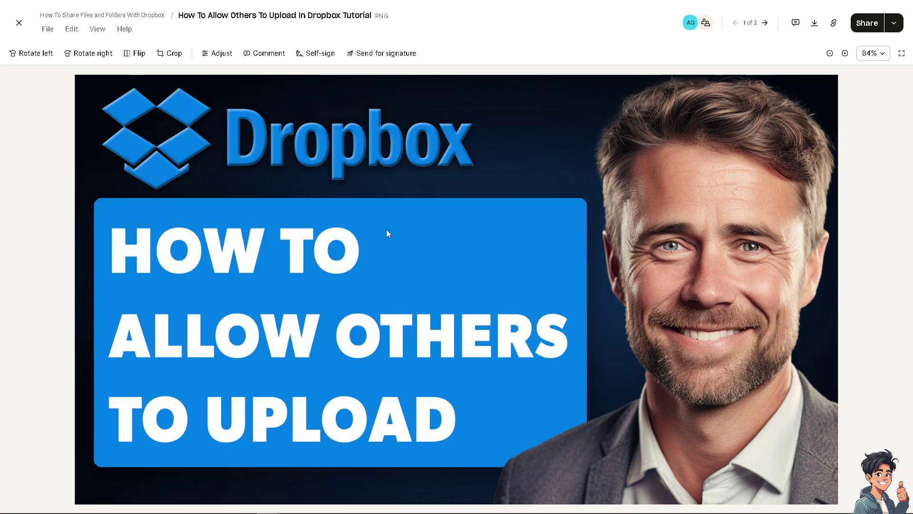